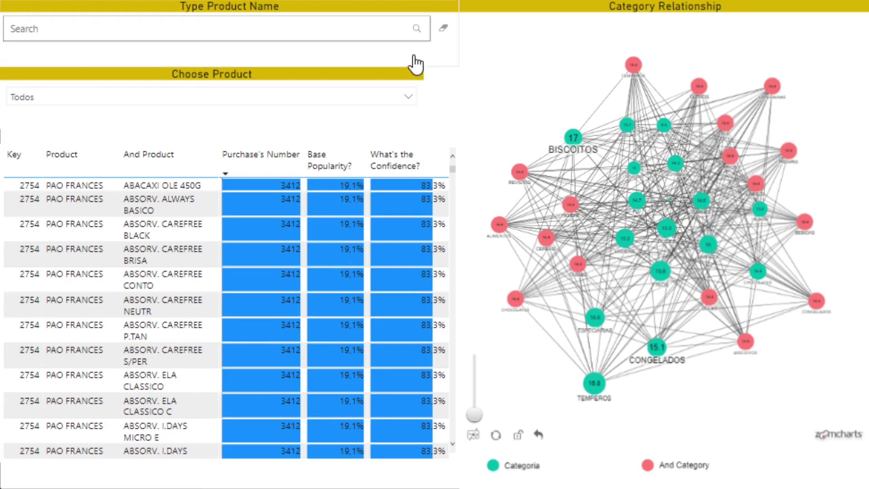
Enter 'pao' in the product search slicer to narrow the category network.
left_click(275, 26)
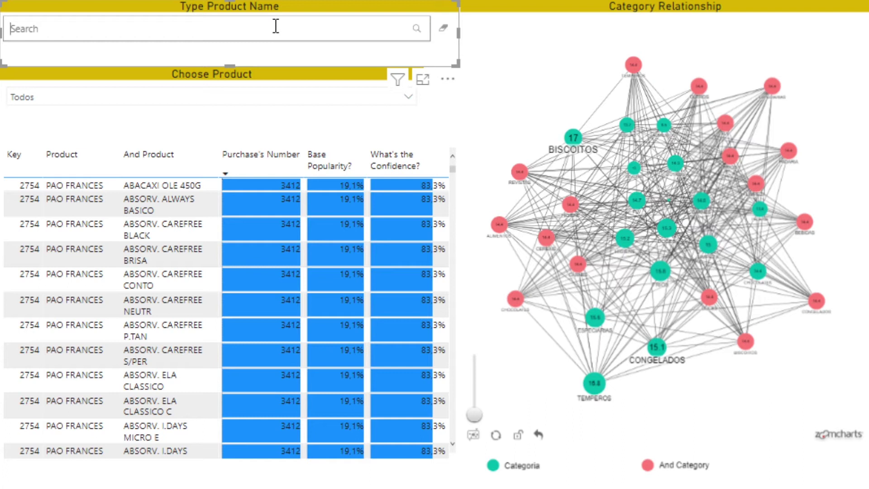
type("pa")
type("o")
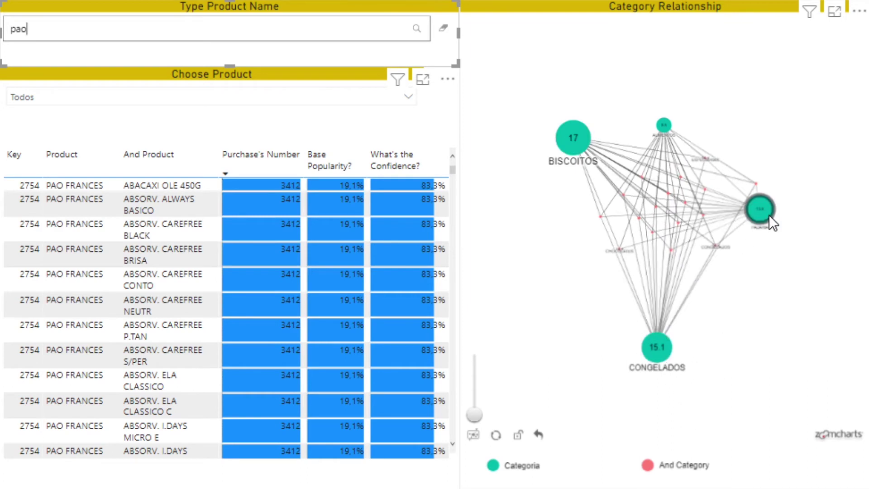
Move the PADARIA node further right and inspect CONGELADOS and ALIMENTOS connections.
mouse_move(769, 216)
left_mouse_down()
mouse_move(798, 264)
mouse_move(799, 285)
left_mouse_up()
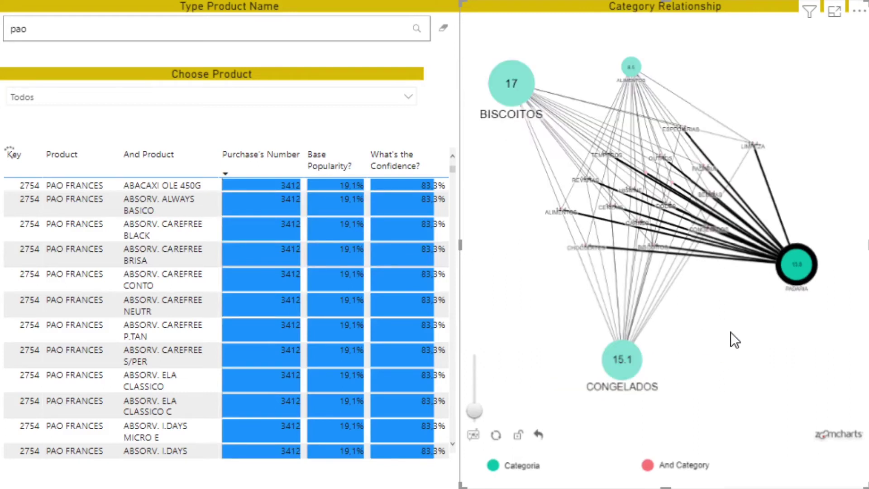
left_click(636, 361)
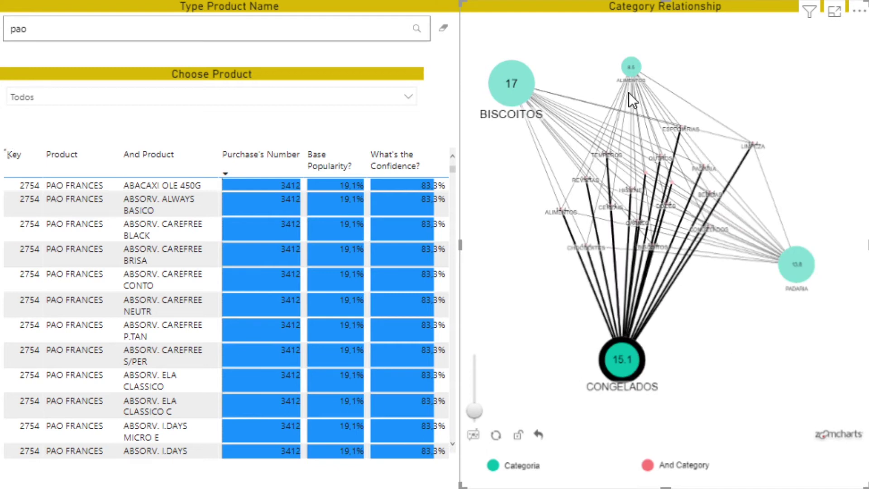
left_click(630, 67)
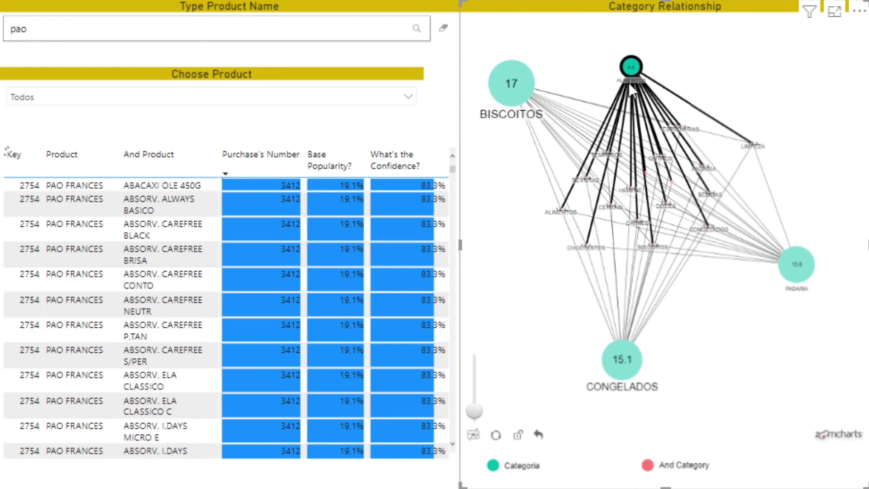
left_click(706, 342)
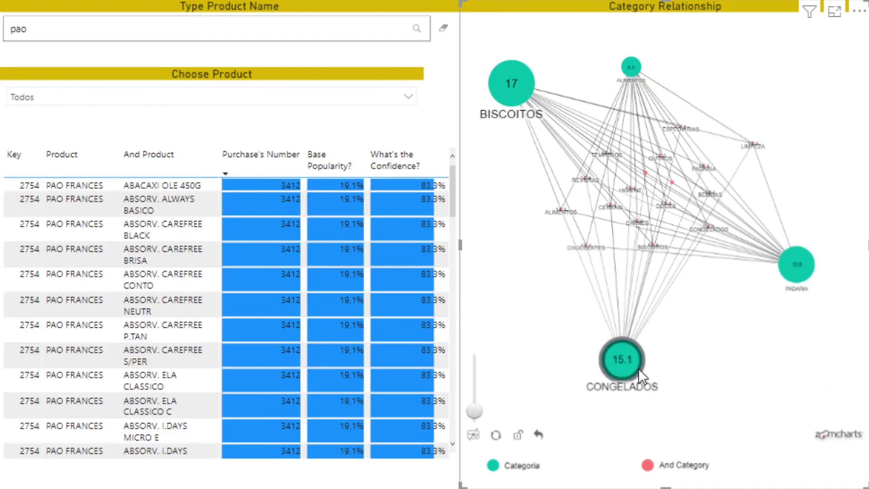
Highlight PADARIA's and BISCOITOS's links, then clear the selection.
left_click(803, 265)
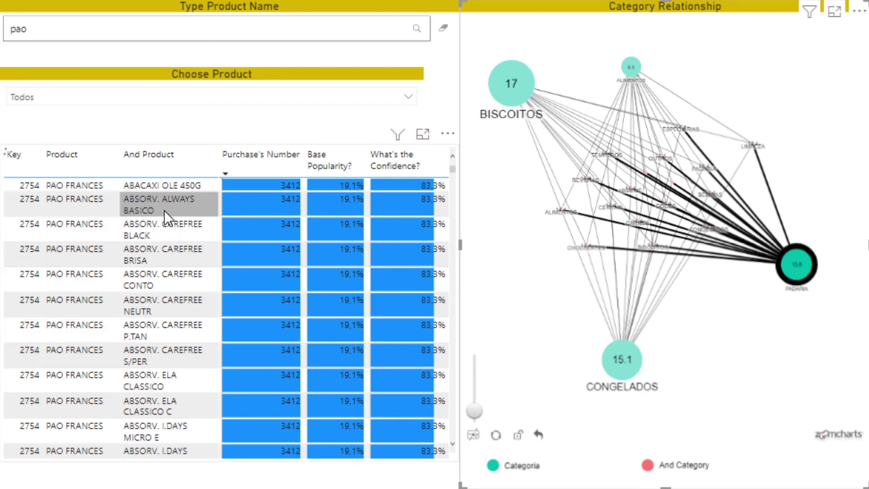
left_click(516, 89)
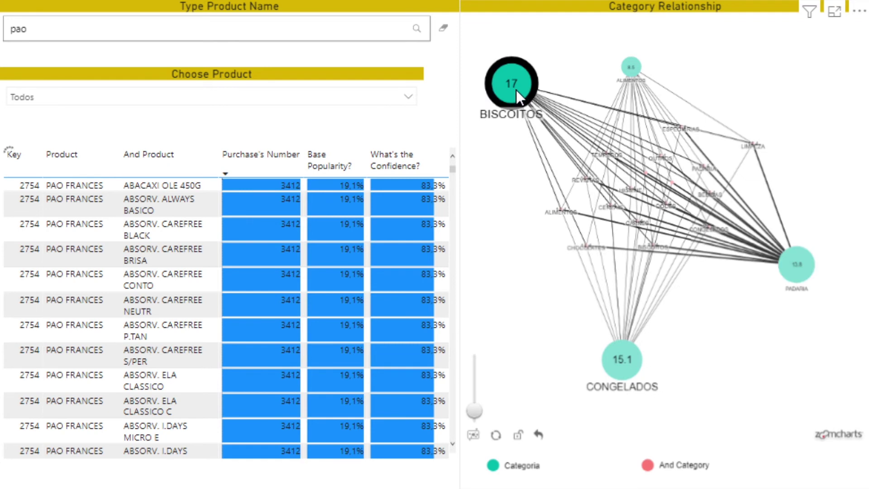
left_click(766, 77)
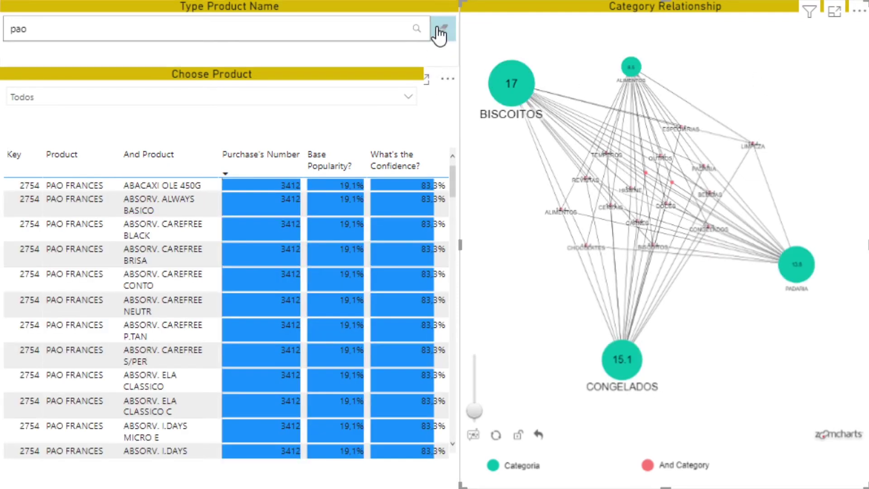
Erase 'pao' from the product search, then zoom and pan the full category network.
left_click(444, 29)
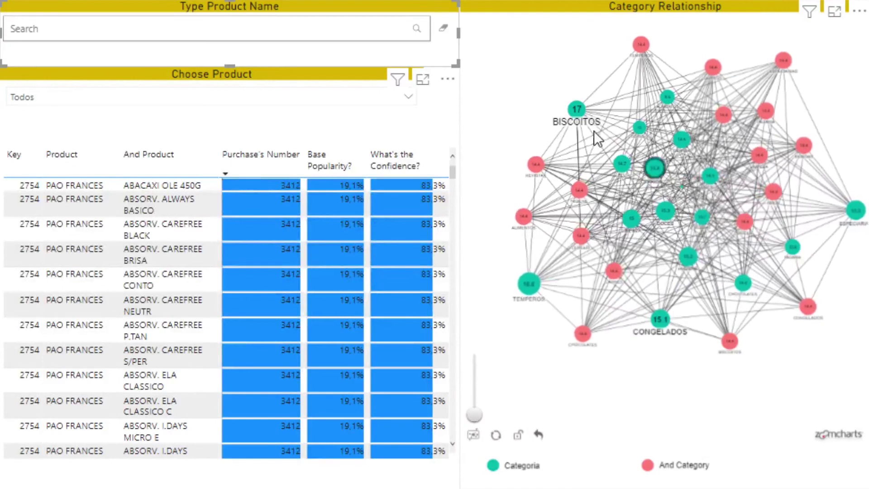
scroll(531, 86, "up", 2)
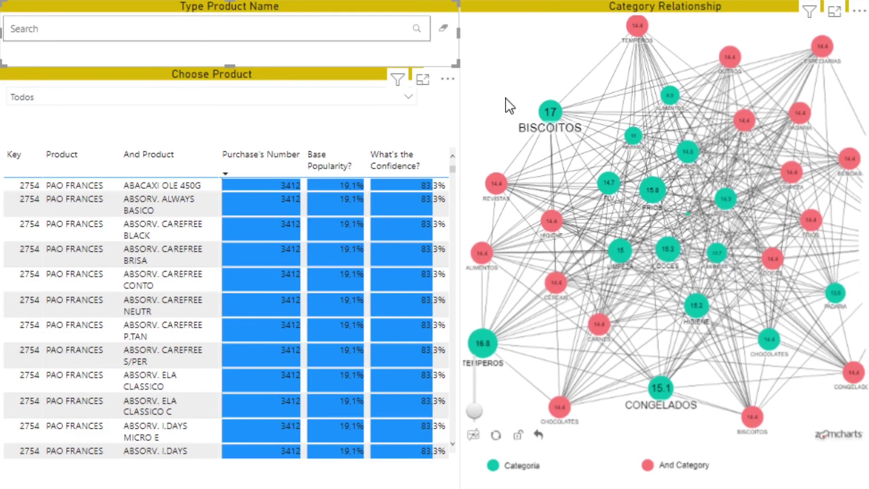
scroll(506, 97, "down", 2)
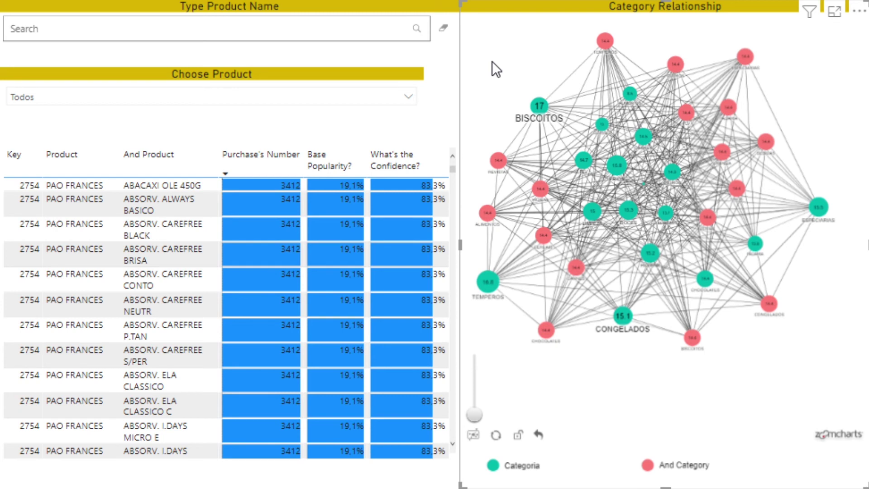
left_click_drag(492, 61, 505, 70)
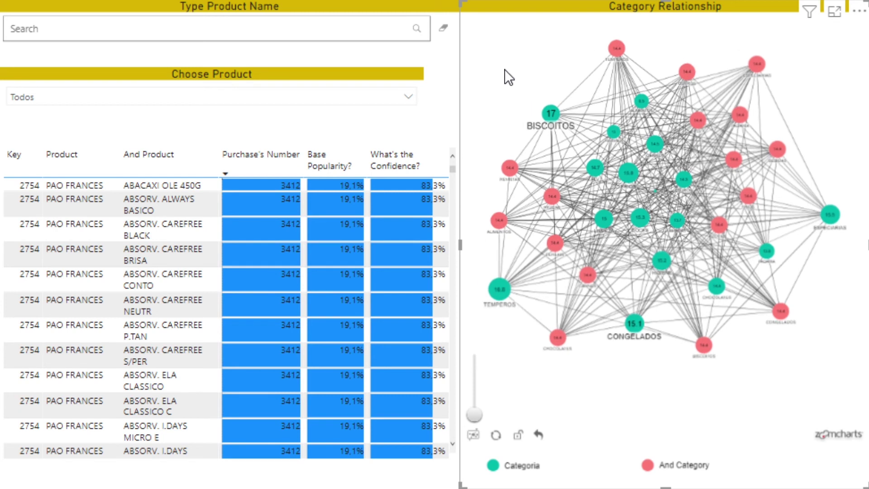